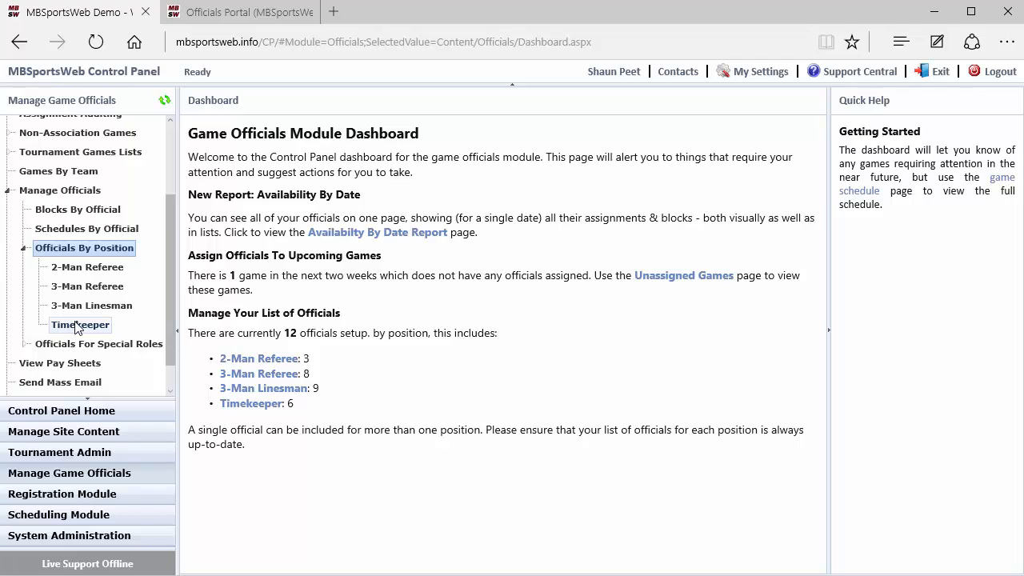
Show the 2-Man Referee officials and start a new official entry at the Email Address field.
{"action": "left_click", "coordinate": [80, 272]}
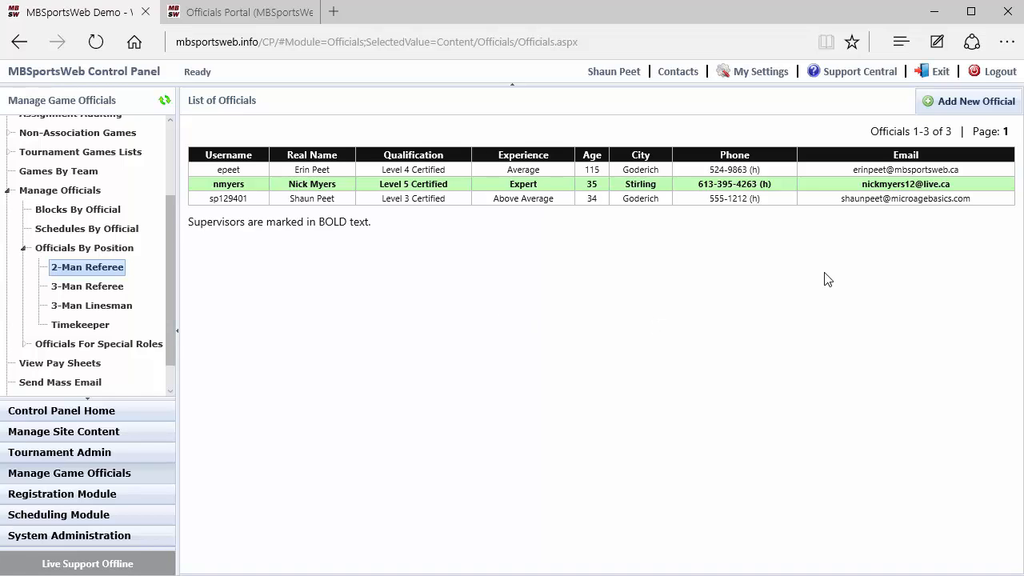
{"action": "left_click", "coordinate": [948, 106]}
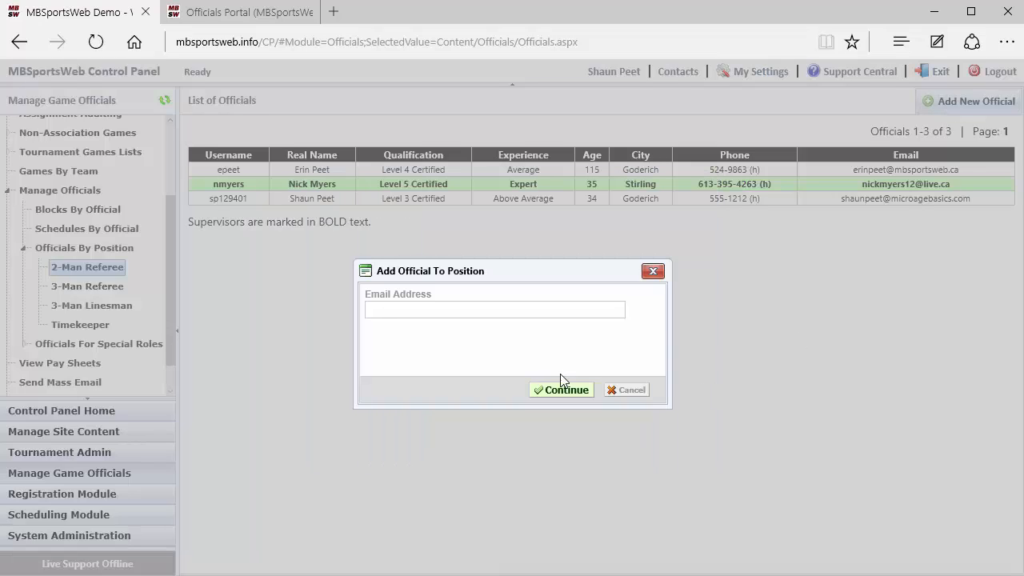
{"action": "left_click", "coordinate": [420, 313]}
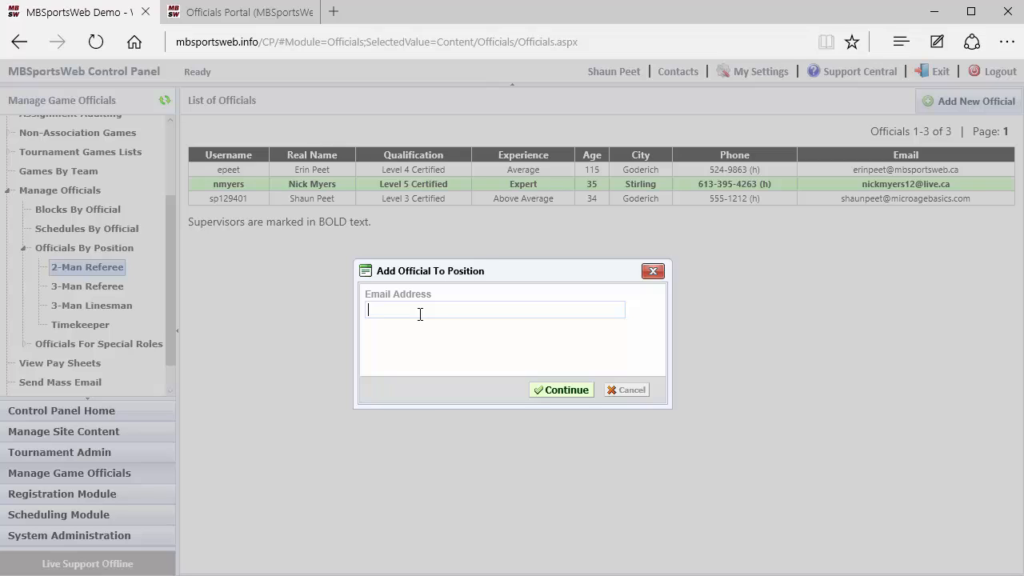
Enter the new official's e-mail address and look it up to open their Game Official record.
{"action": "left_click", "coordinate": [549, 390]}
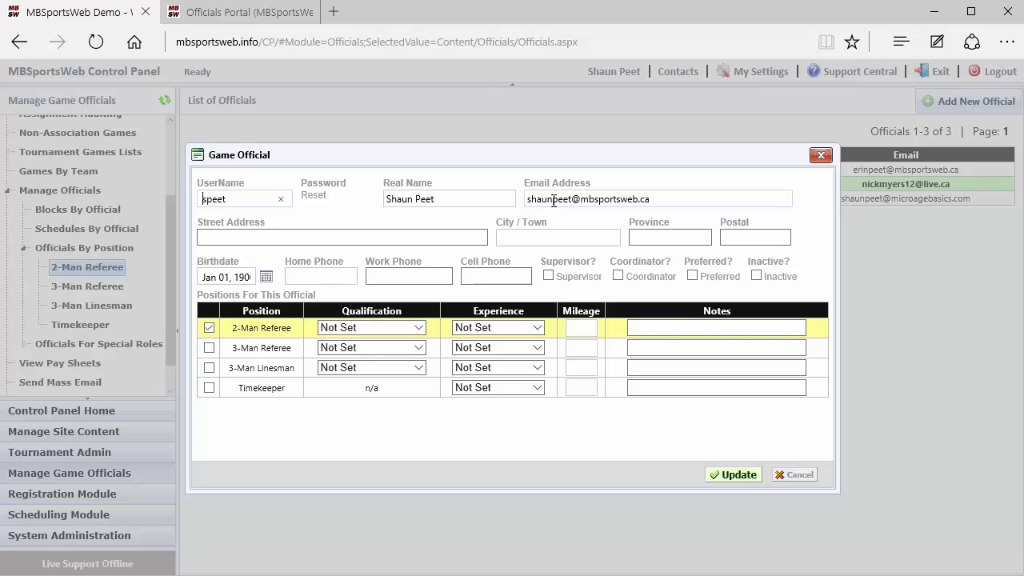
Attempt to save the record, which flags City / Town and Home Phone as required.
{"action": "left_click", "coordinate": [728, 480]}
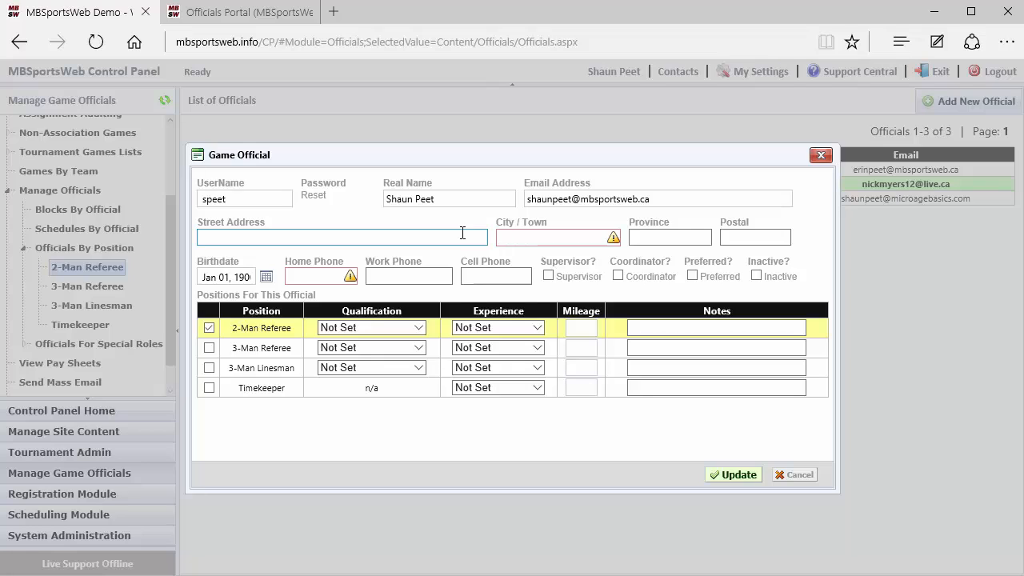
Fill in the required City / Town and Home Phone fields with the official's city and phone number.
{"action": "left_click", "coordinate": [524, 240]}
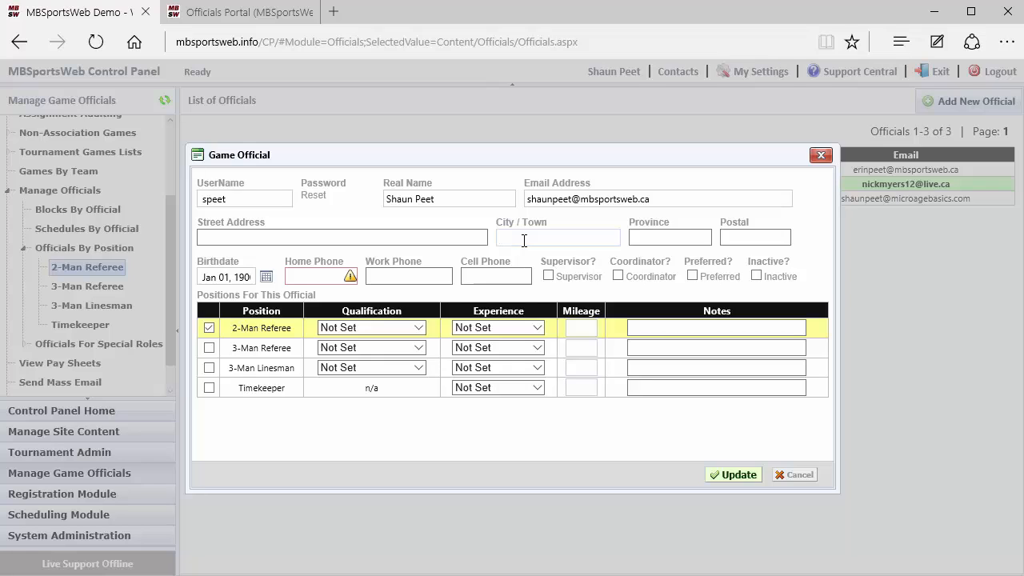
{"action": "type", "text": "Goderich"}
{"action": "left_click", "coordinate": [298, 277]}
{"action": "type", "text": "519"}
{"action": "type", "text": "-555"}
{"action": "type", "text": "-1212"}
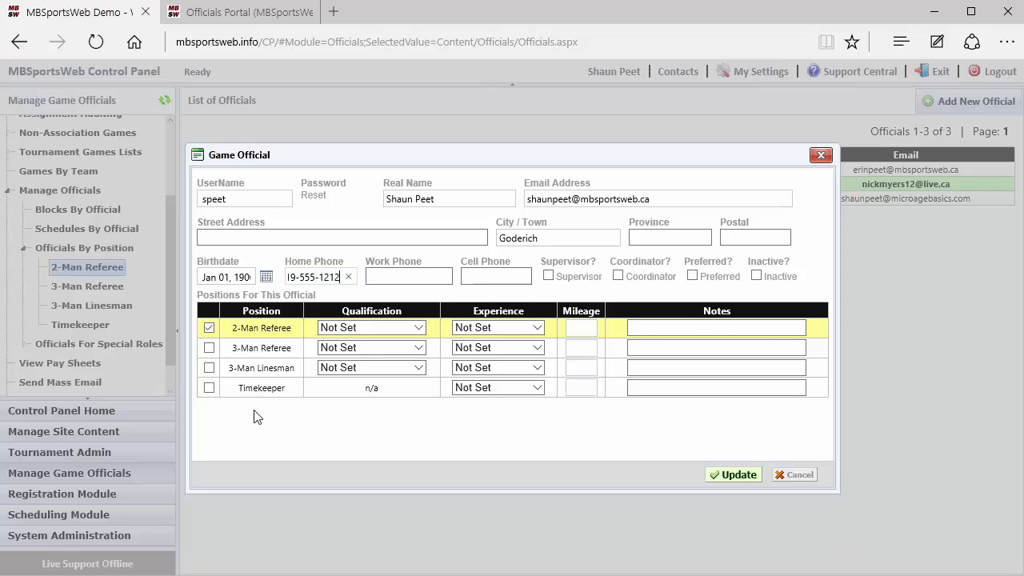
Rate 3-Man Referee, 2-Man Referee and 3-Man Linesman as Level 3 Certified, and tick 3-Man Linesman.
{"action": "left_click", "coordinate": [361, 349]}
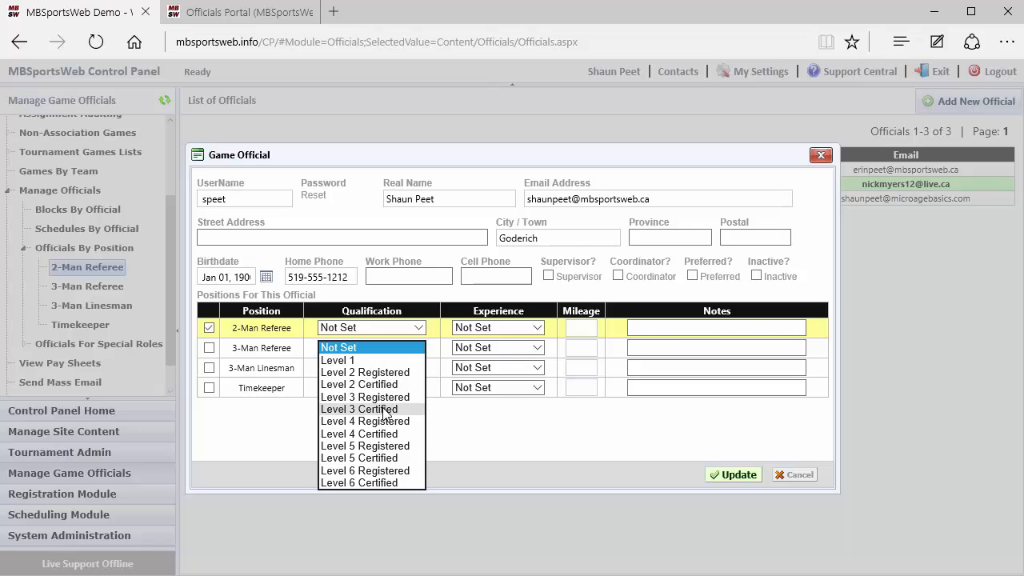
{"action": "left_click", "coordinate": [384, 410]}
{"action": "left_click", "coordinate": [348, 329]}
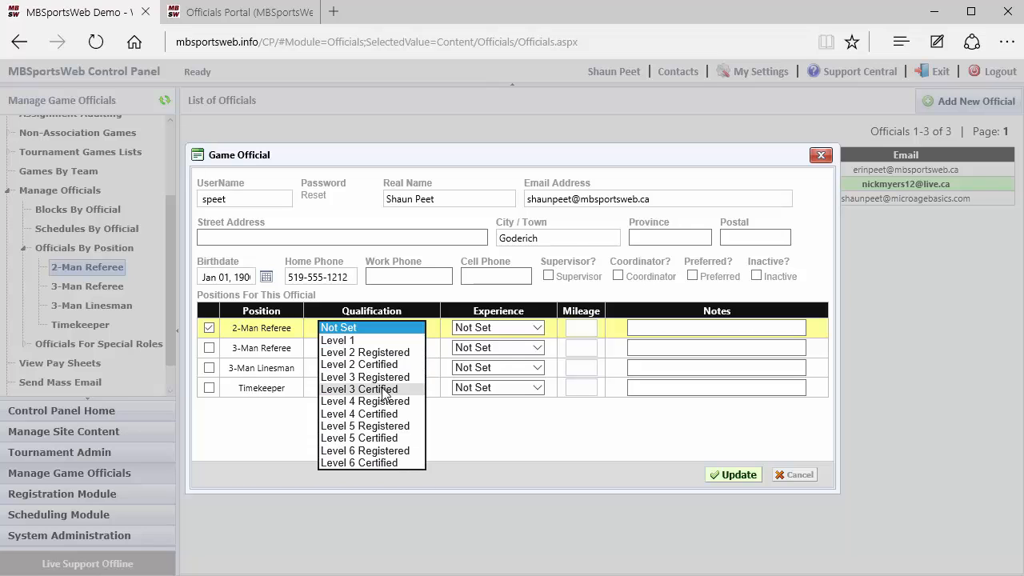
{"action": "left_click", "coordinate": [385, 390]}
{"action": "left_click", "coordinate": [368, 369]}
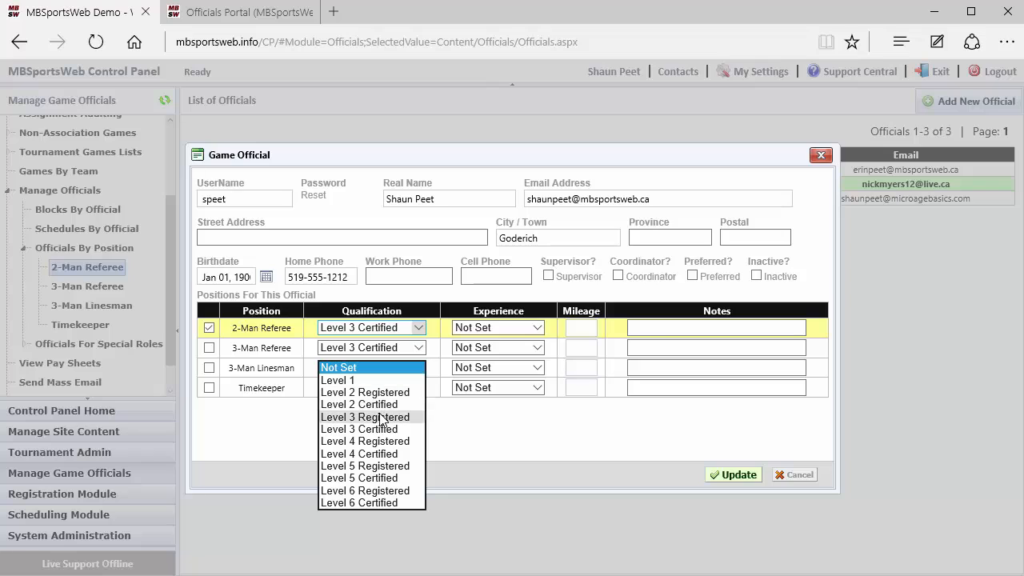
{"action": "left_click", "coordinate": [381, 430]}
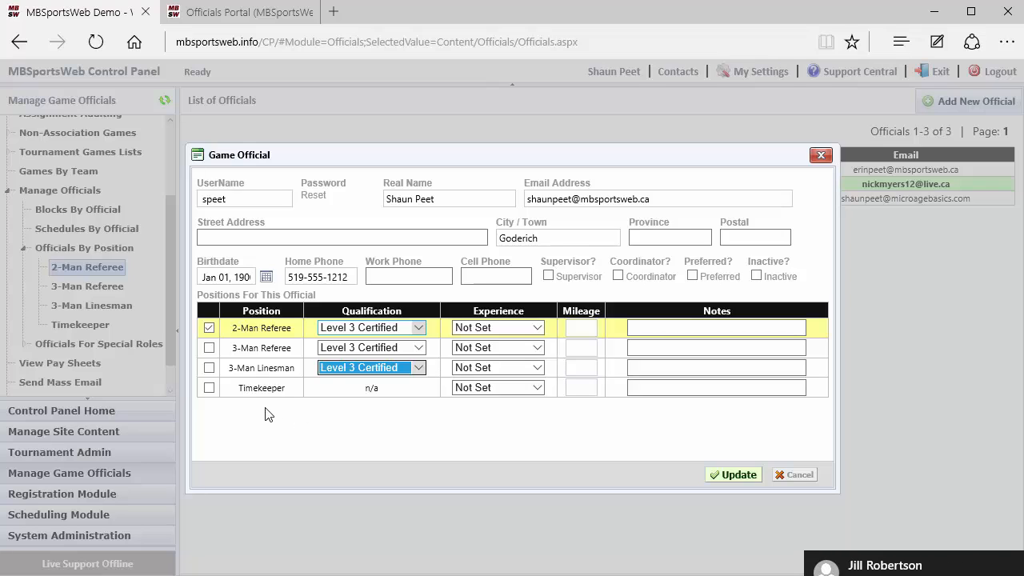
{"action": "left_click", "coordinate": [210, 368]}
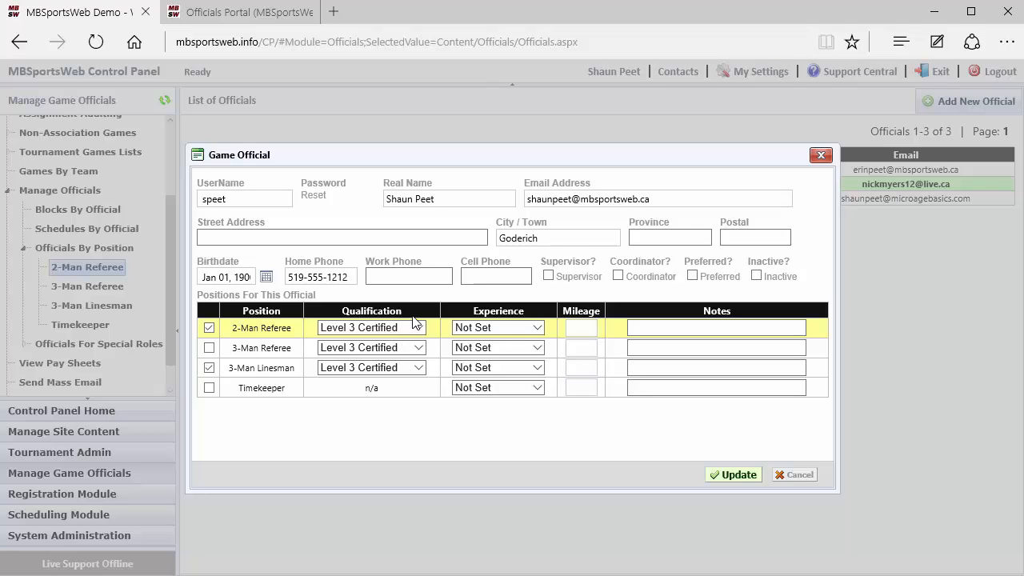
Set the 2-Man Referee experience to Above Average, leaving the cursor in its Notes field.
{"action": "left_click", "coordinate": [505, 330]}
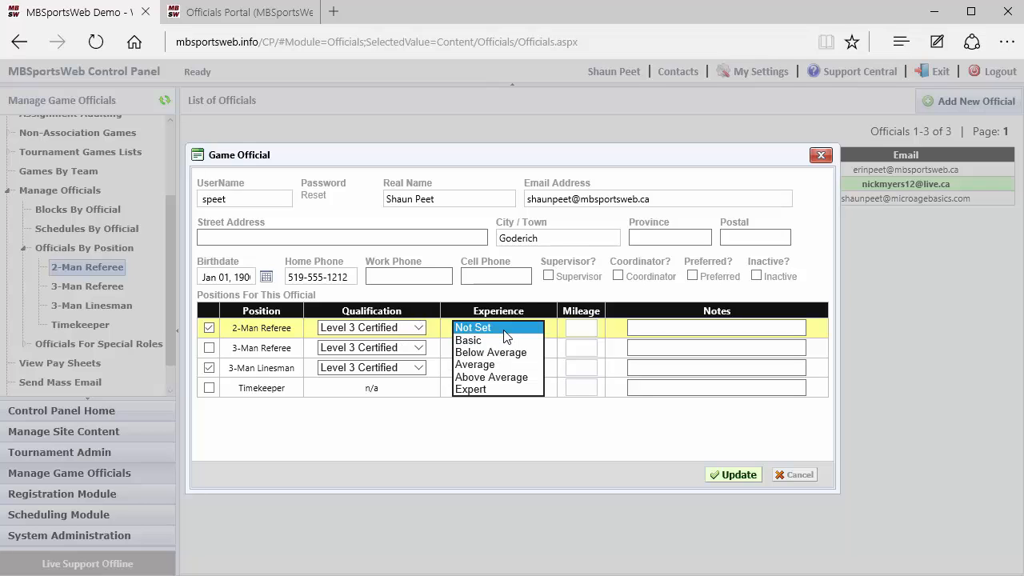
{"action": "left_click", "coordinate": [504, 376]}
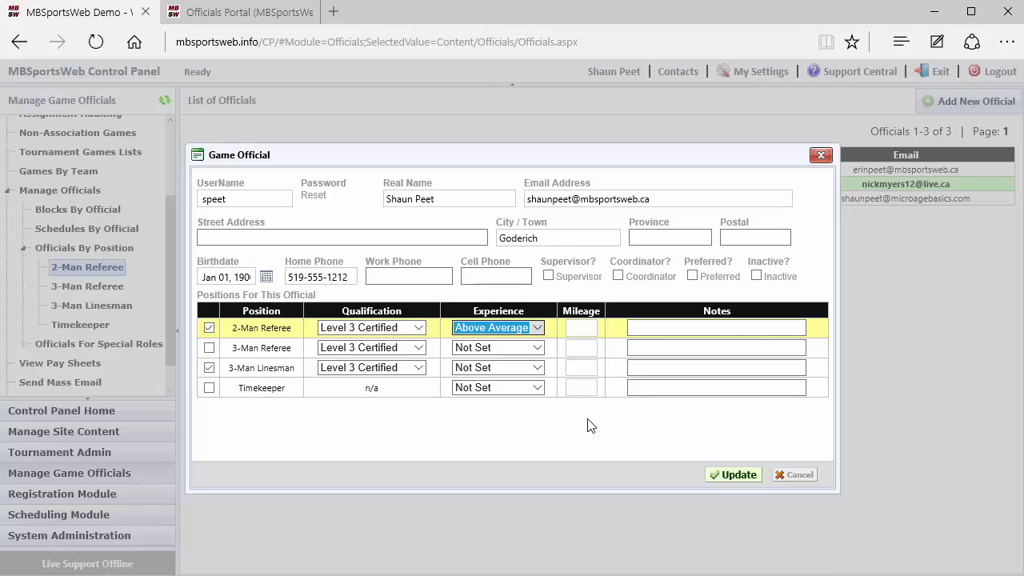
{"action": "left_click", "coordinate": [676, 326]}
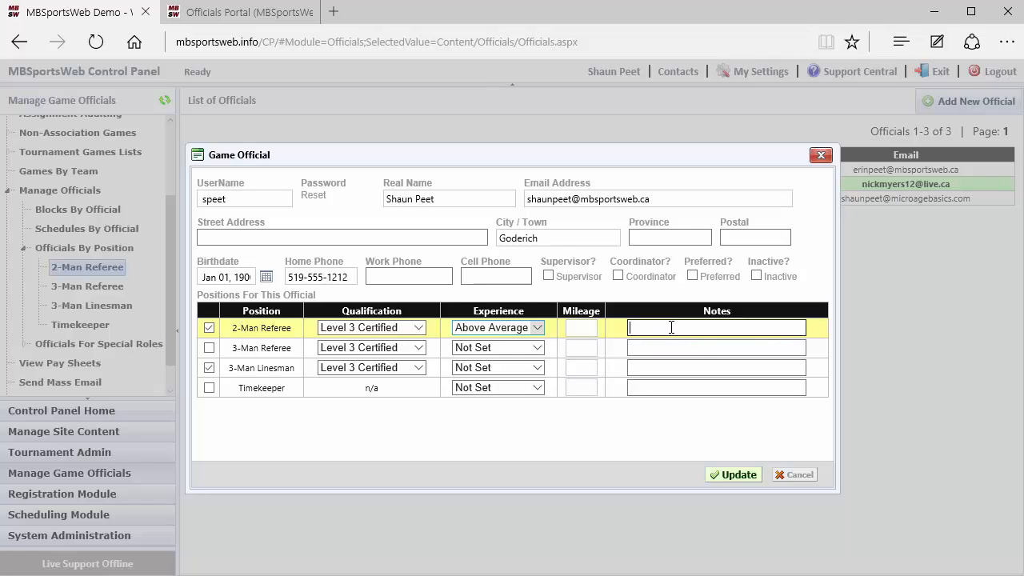
Toggle the position checkboxes, ending with 2-Man Referee and 3-Man Linesman still ticked.
{"action": "left_click", "coordinate": [647, 367]}
{"action": "left_click", "coordinate": [486, 389]}
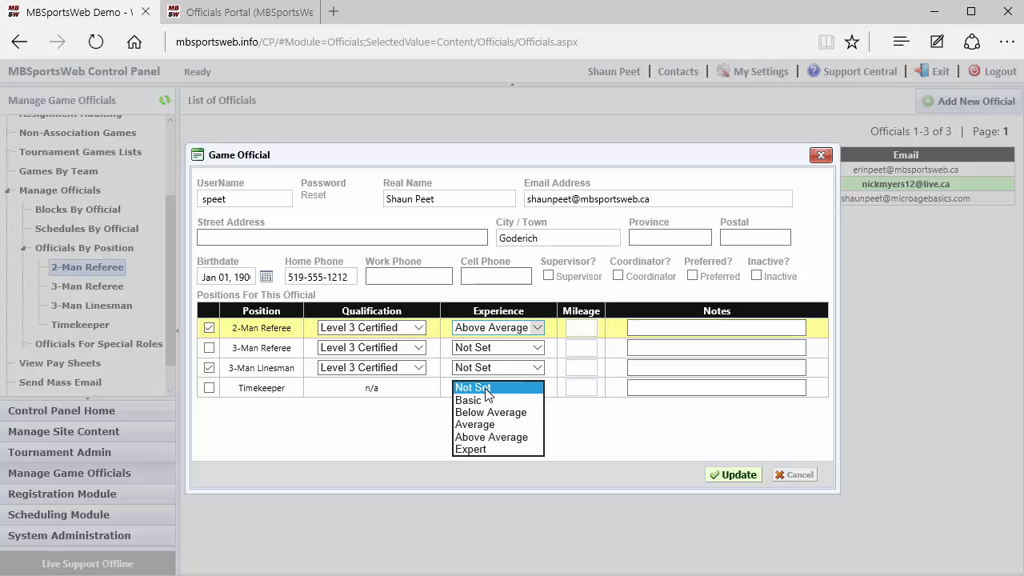
{"action": "left_click", "coordinate": [585, 425]}
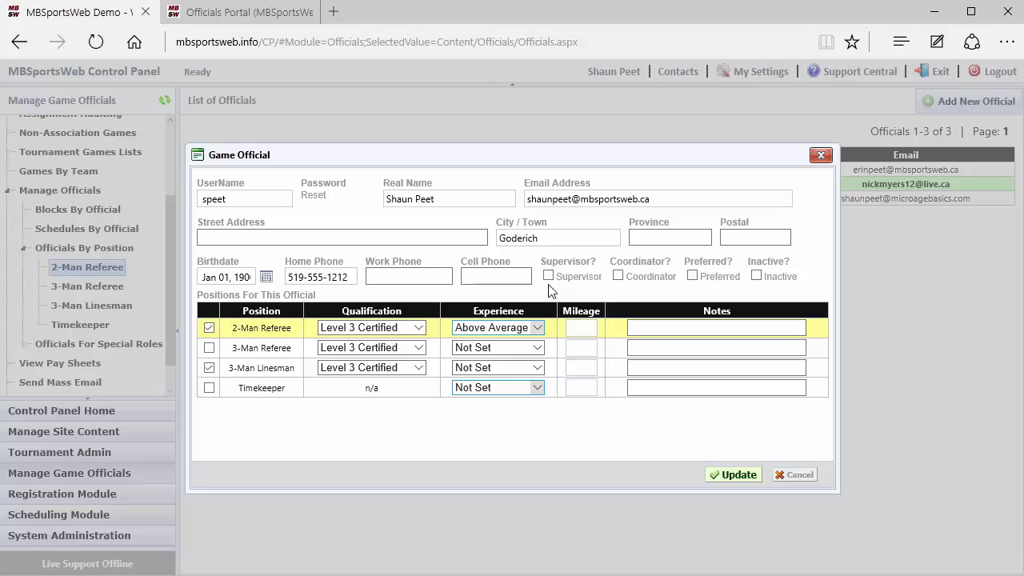
{"action": "left_click", "coordinate": [209, 328]}
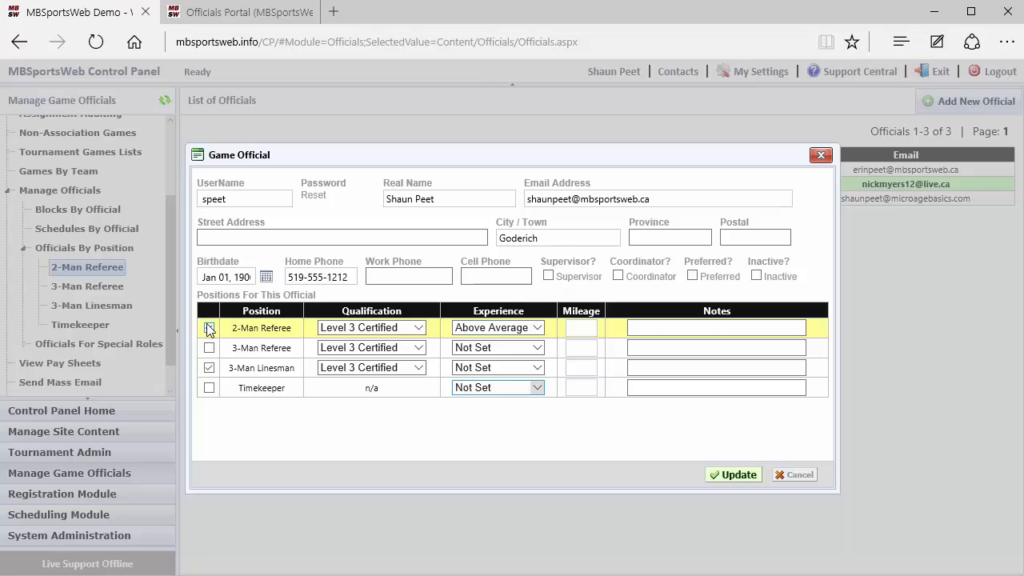
{"action": "left_click", "coordinate": [208, 368]}
{"action": "left_click", "coordinate": [548, 276]}
{"action": "left_click", "coordinate": [209, 328]}
{"action": "left_click", "coordinate": [208, 367]}
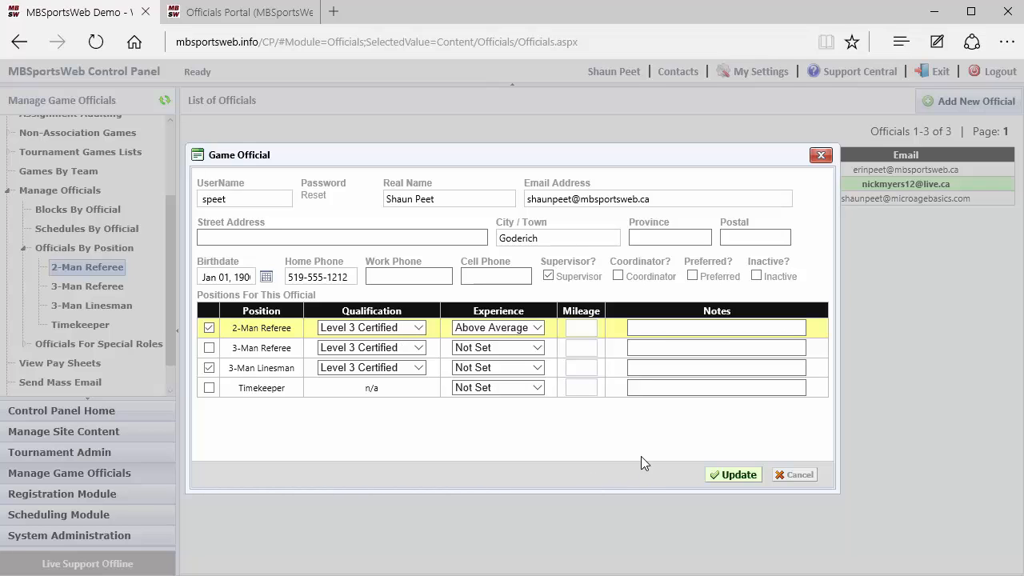
Adjust the Supervisor and Coordinator checkboxes to mark the official as a coordinator.
{"action": "left_click", "coordinate": [671, 330]}
{"action": "left_click", "coordinate": [619, 276]}
{"action": "left_click", "coordinate": [549, 276]}
{"action": "left_click", "coordinate": [573, 280]}
{"action": "left_click", "coordinate": [797, 475]}
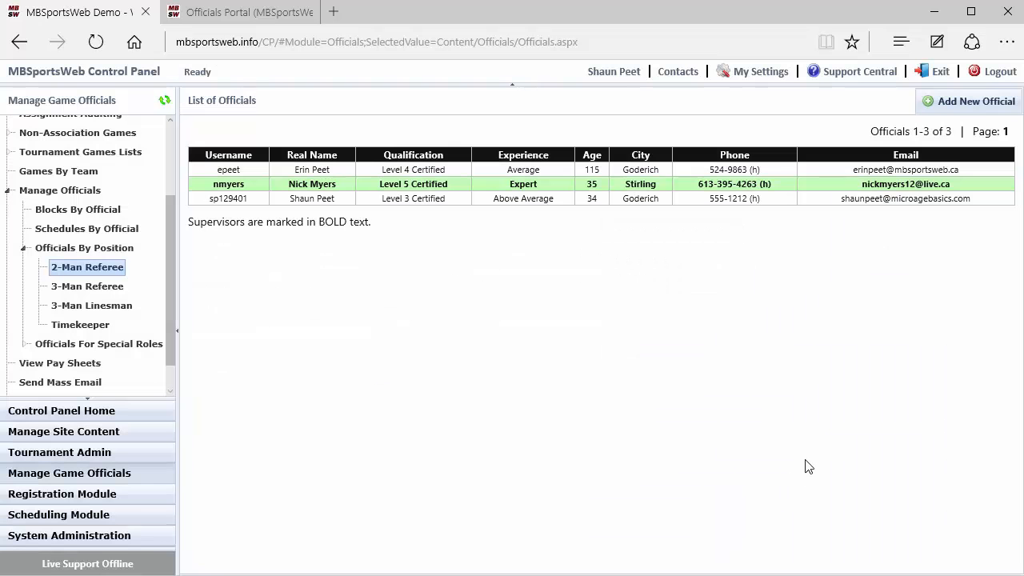
{"action": "left_click", "coordinate": [953, 103]}
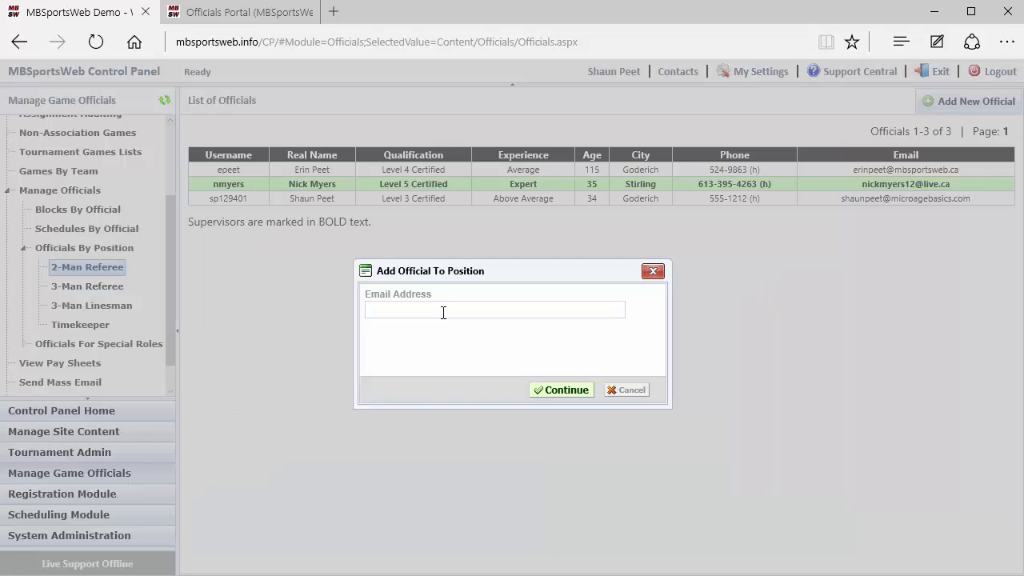
{"action": "type", "text": "test@testtesttest.com"}
{"action": "left_click", "coordinate": [582, 390]}
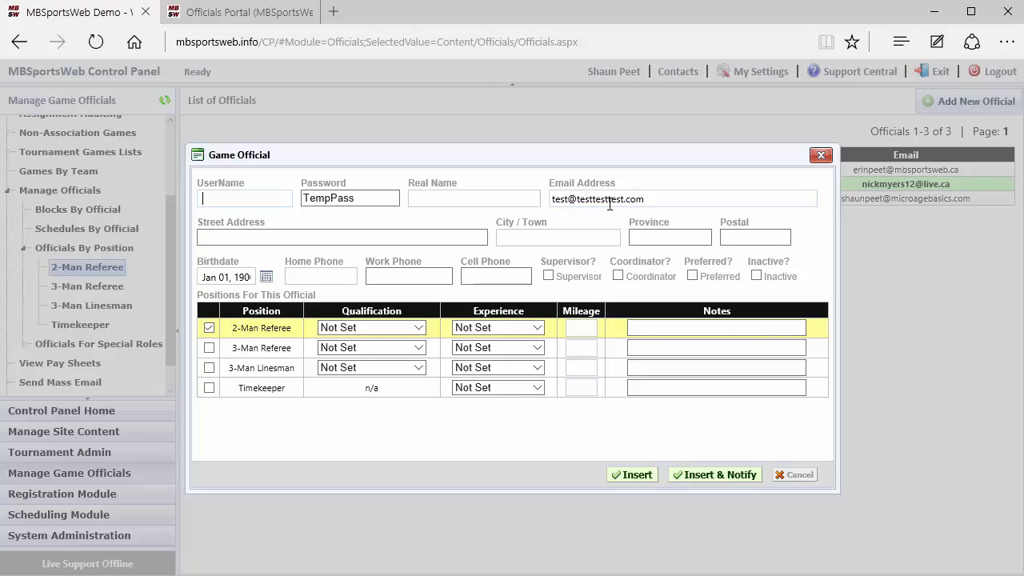
Discard the new-official form and save the existing official's 2-Man Referee entry as Level 5 Registered, Above Average.
{"action": "left_click", "coordinate": [795, 476]}
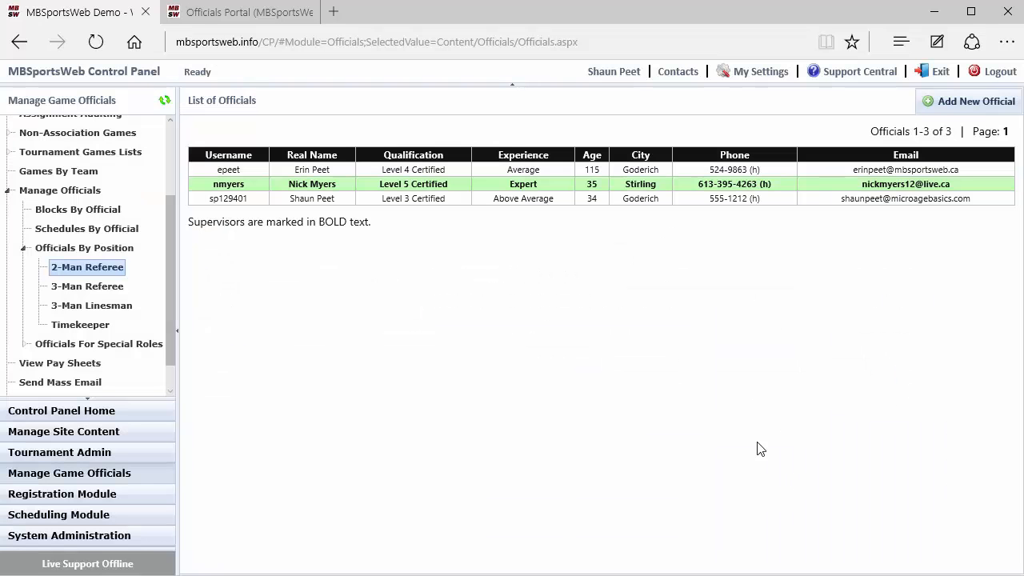
{"action": "double_click", "coordinate": [525, 174]}
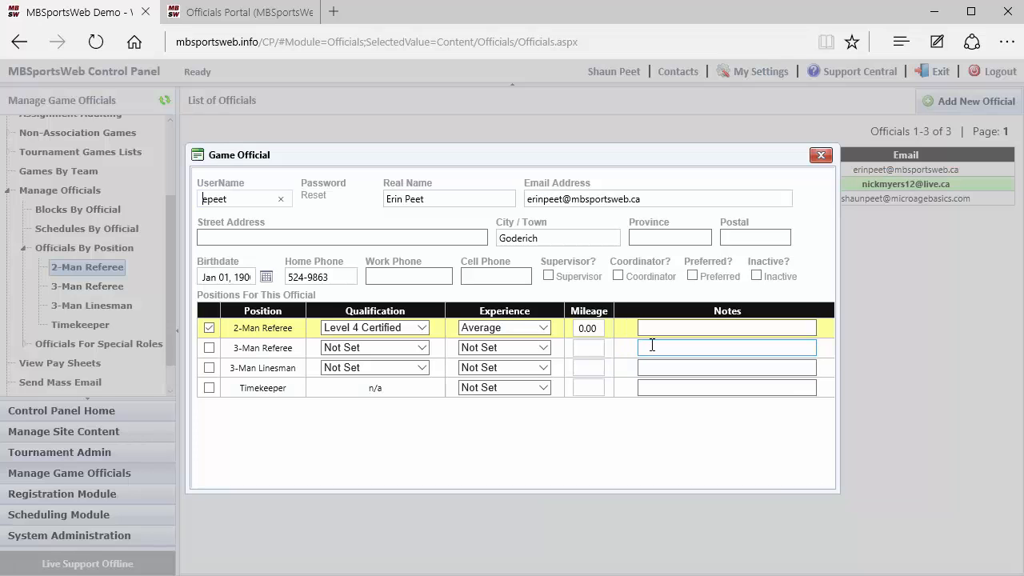
{"action": "left_click", "coordinate": [391, 335]}
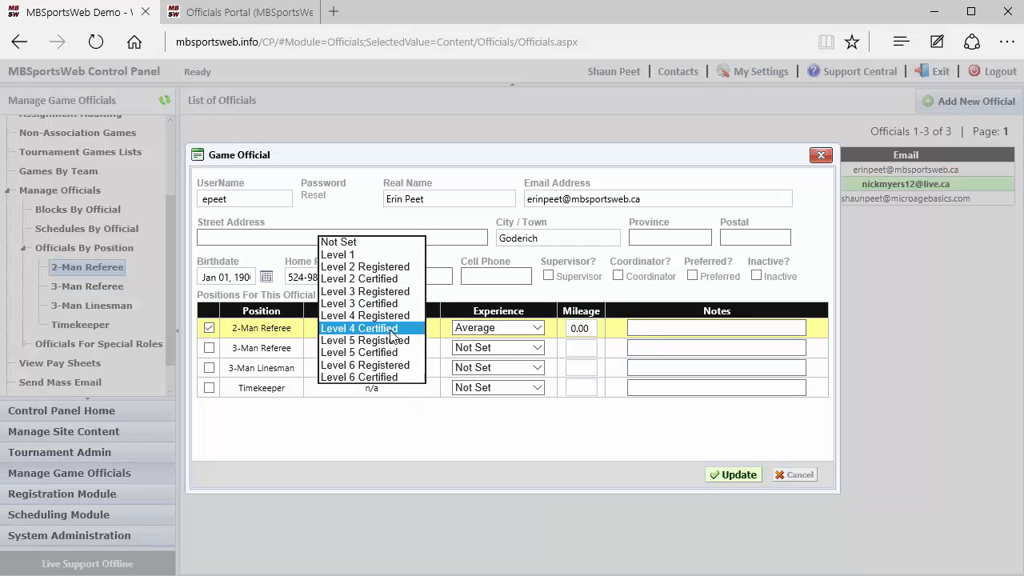
{"action": "left_click", "coordinate": [393, 341]}
{"action": "left_click", "coordinate": [480, 328]}
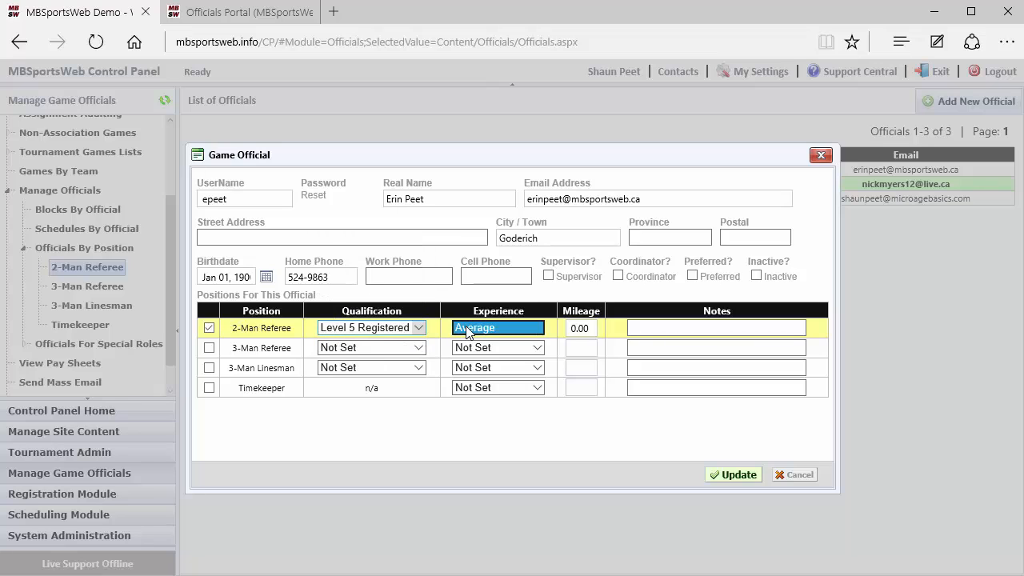
{"action": "left_click", "coordinate": [484, 341]}
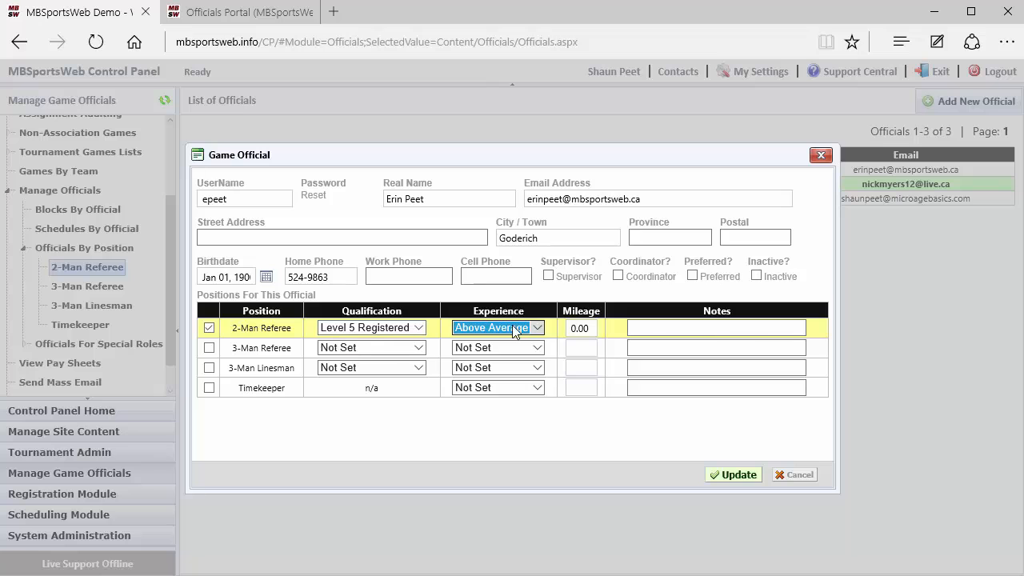
{"action": "left_click", "coordinate": [727, 475]}
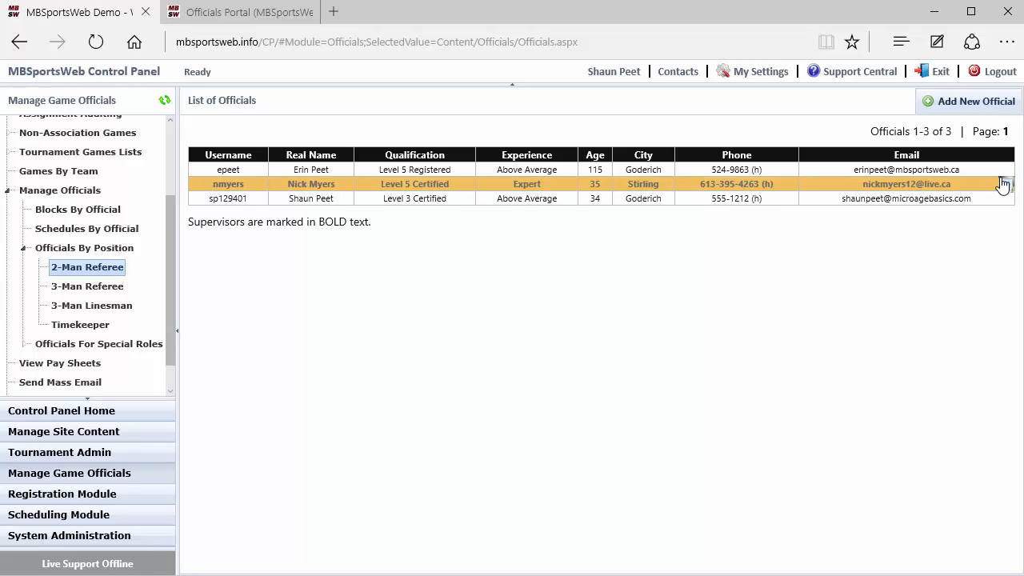
{"action": "mouse_move", "coordinate": [1007, 175]}
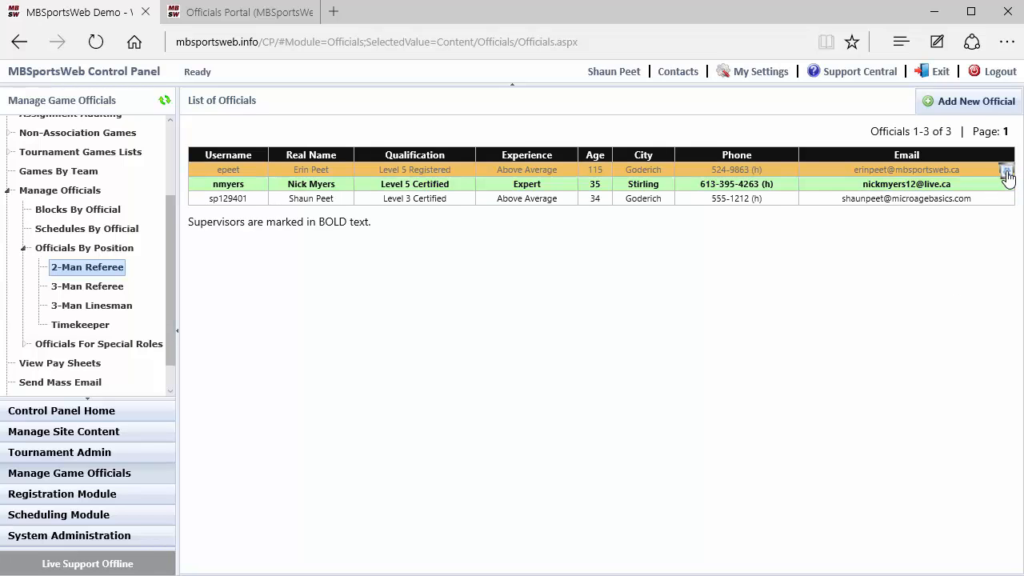
{"action": "left_click", "coordinate": [1006, 175]}
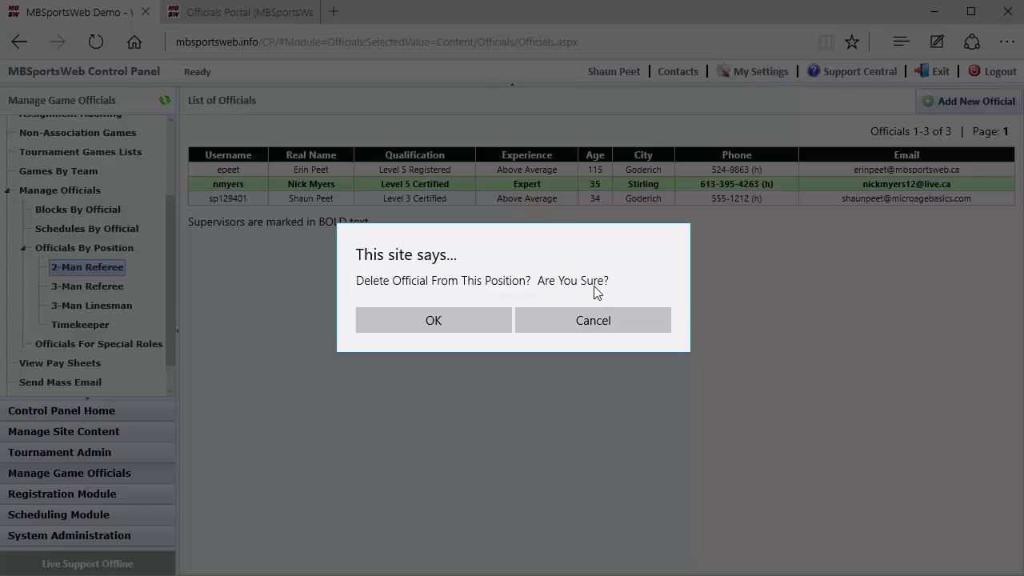
{"action": "left_click", "coordinate": [591, 320]}
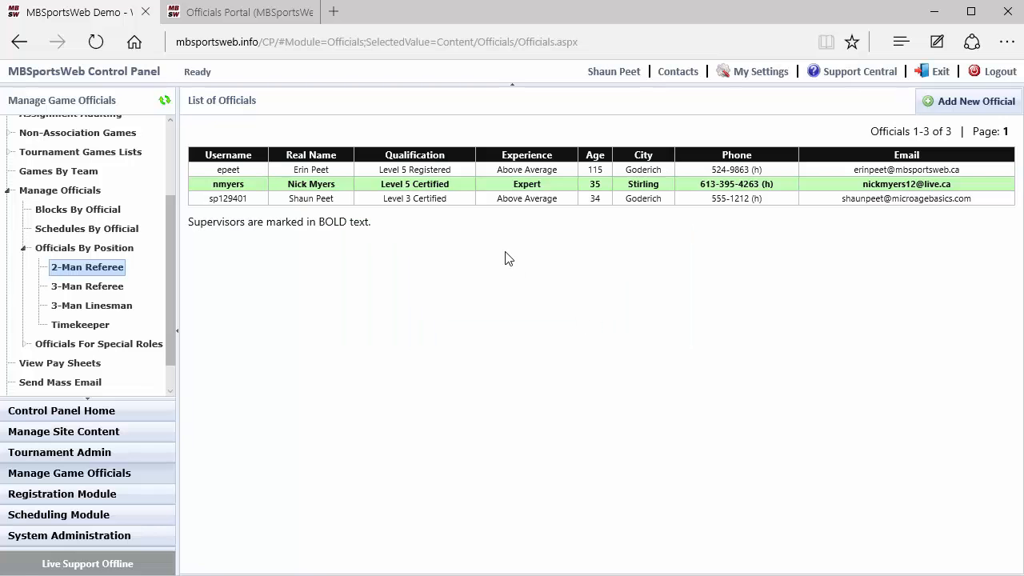
{"action": "double_click", "coordinate": [499, 176]}
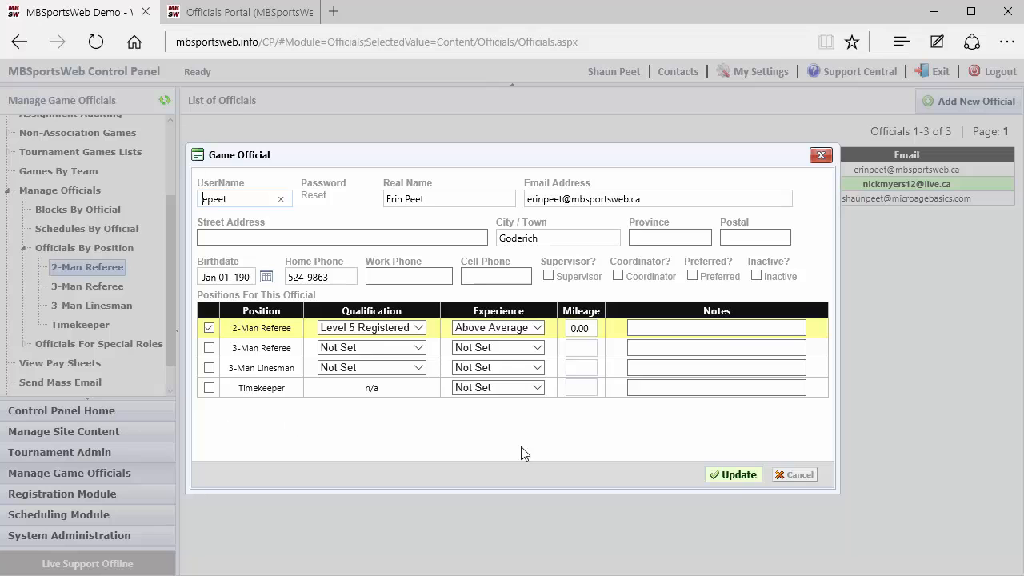
{"action": "left_click", "coordinate": [795, 475]}
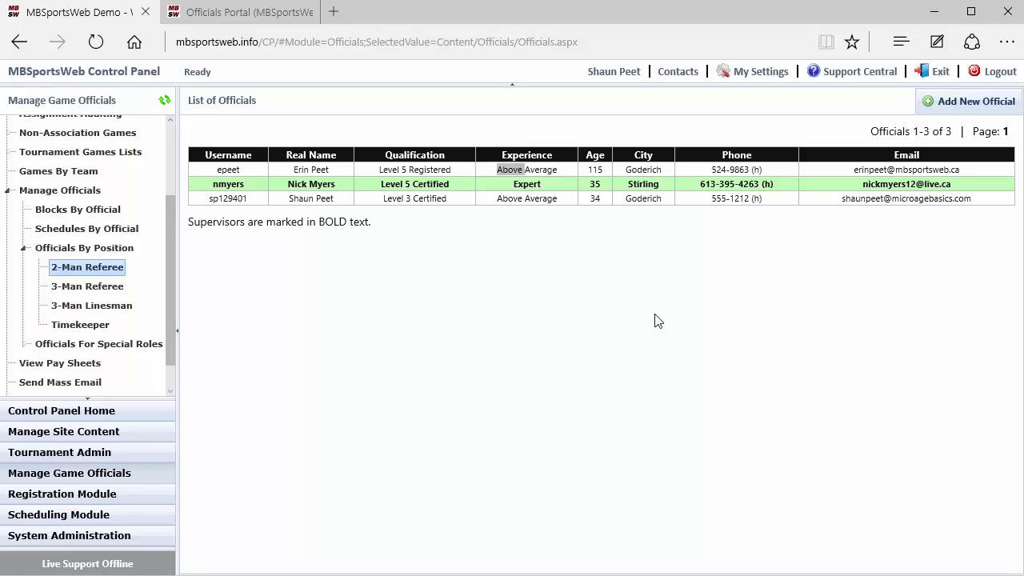
{"action": "left_click", "coordinate": [565, 174]}
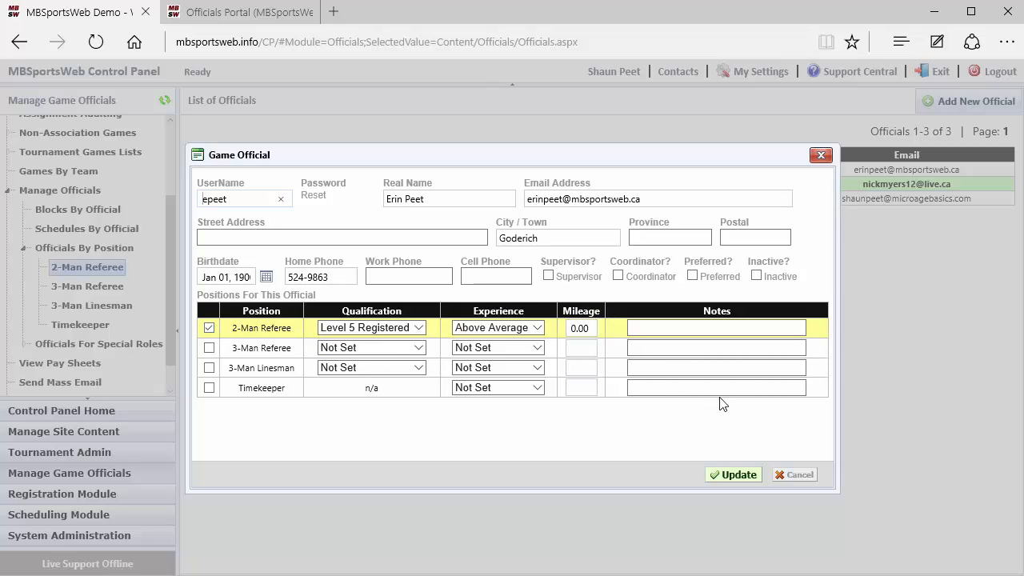
{"action": "left_click", "coordinate": [800, 477]}
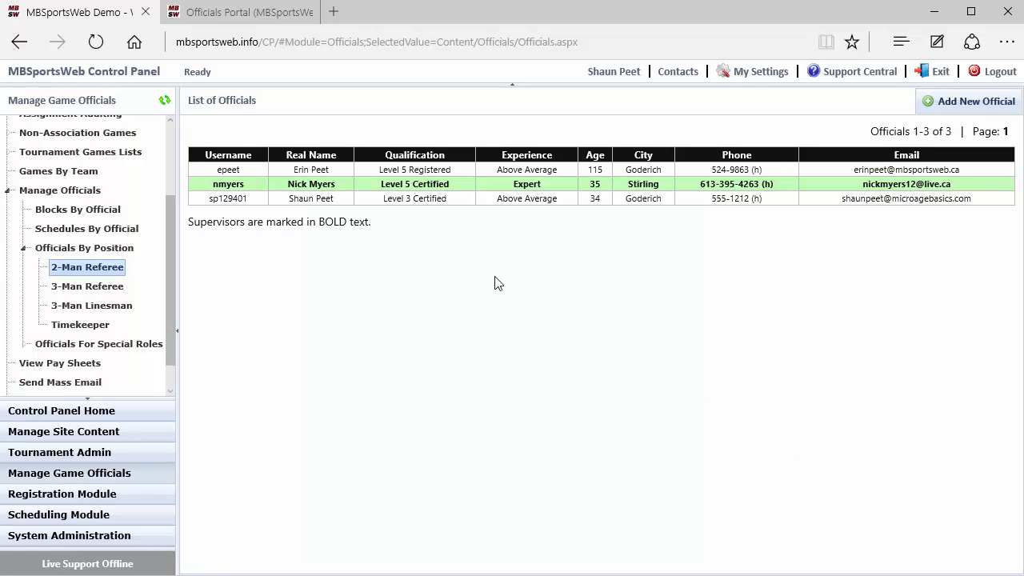